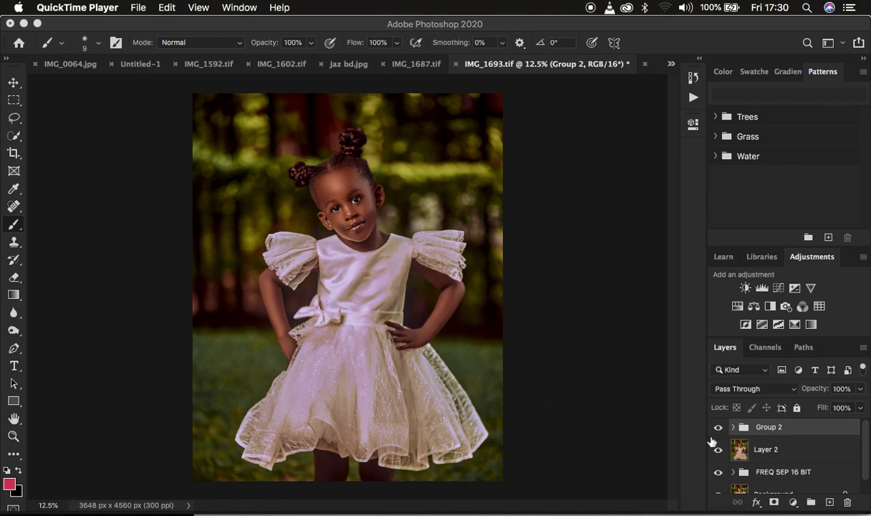
Step: Compare the photo with and without Group 2, and delete that group
left_click(717, 430)
left_click(717, 429)
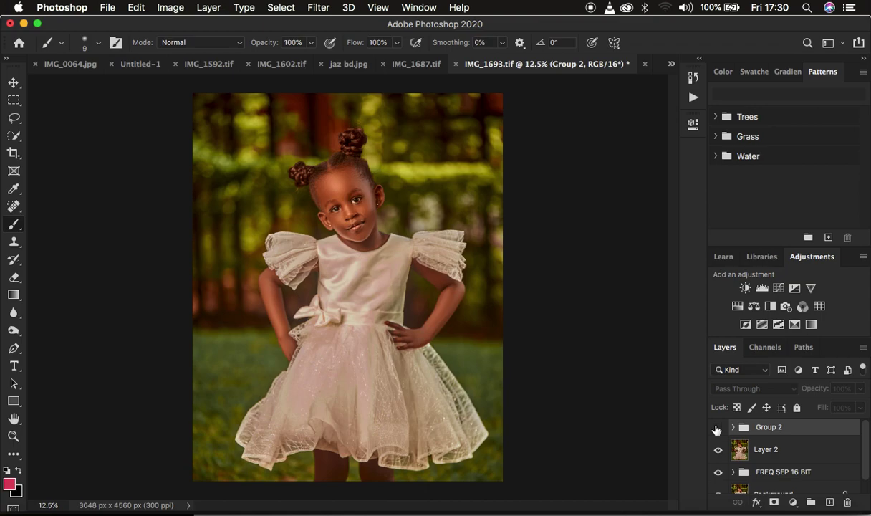
left_click(716, 428)
left_click(717, 429)
left_click(718, 427)
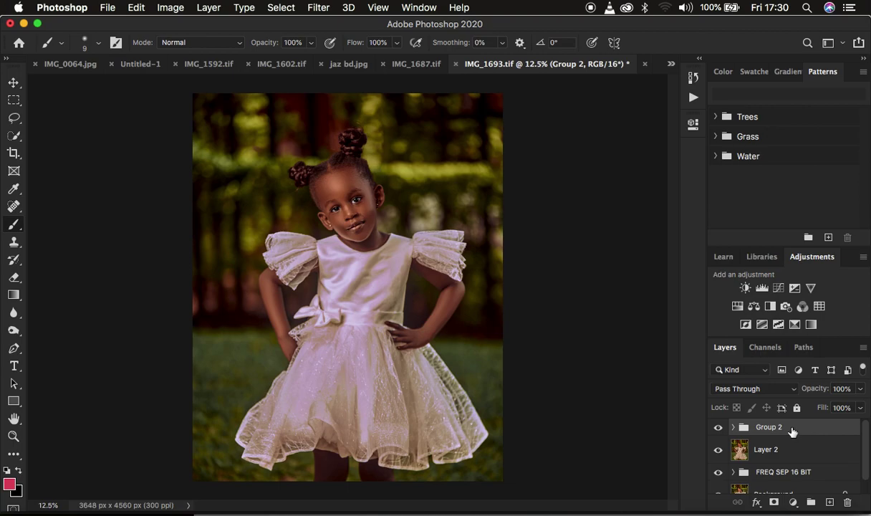
key("Delete")
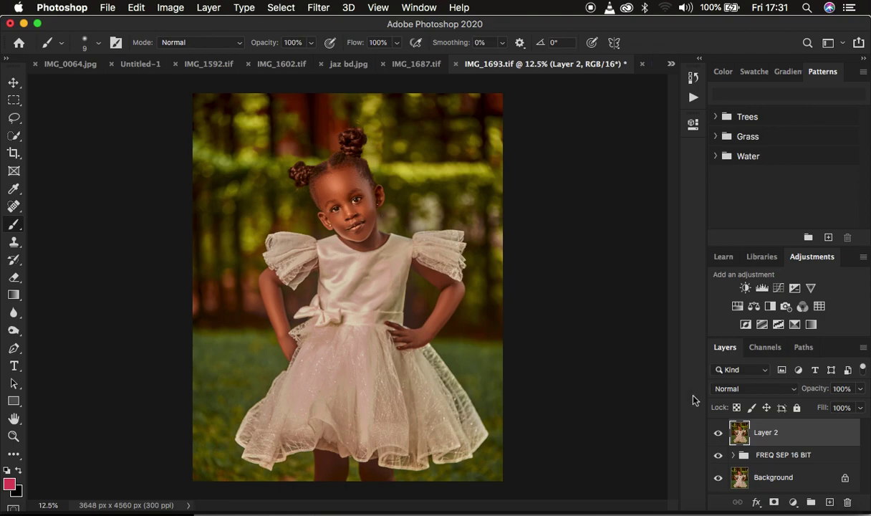
key("BackSpace")
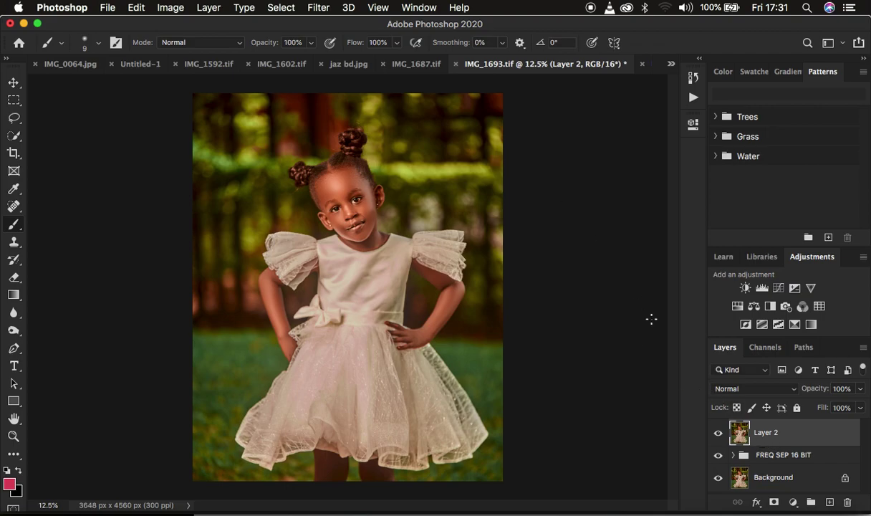
Step: Open the Camera Raw filter on Layer 2 and set the Oranges luminance in the Color Mixer to -42
left_click(320, 8)
left_click(332, 92)
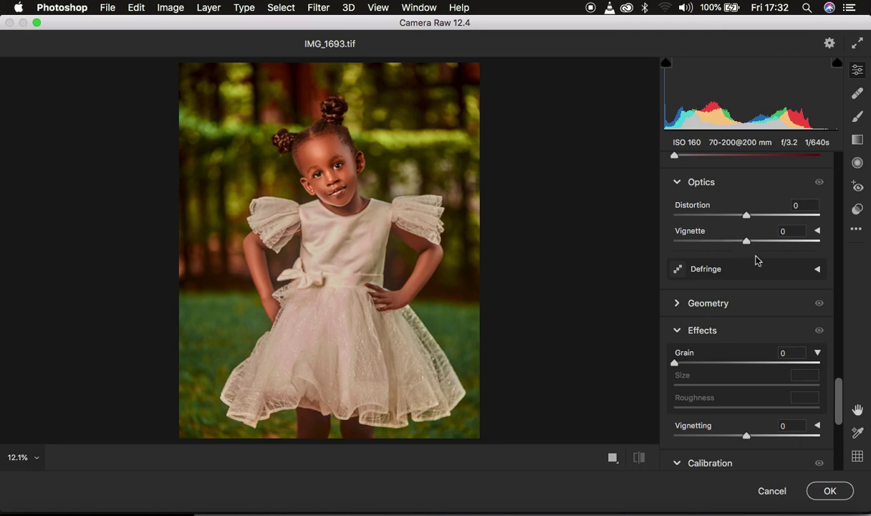
scroll(755, 259, "up", 10)
scroll(755, 259, "up", 5)
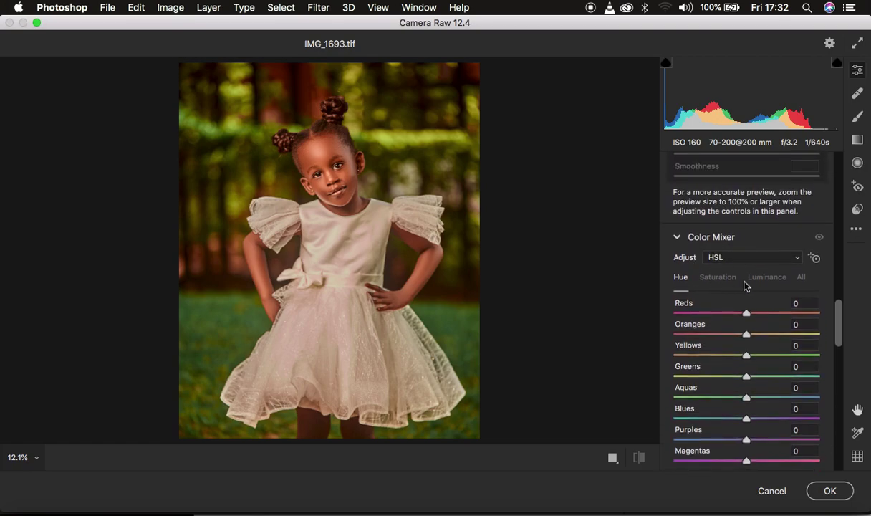
left_click(766, 279)
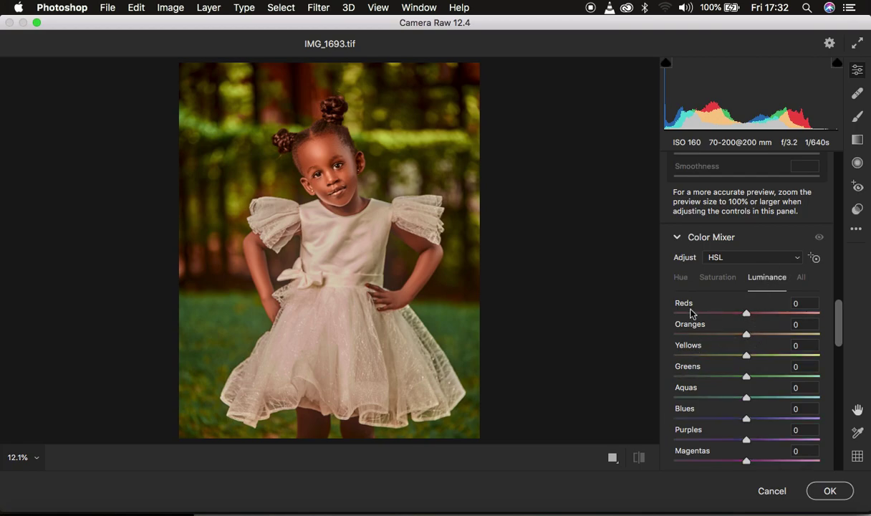
left_click_drag(747, 338, 713, 336)
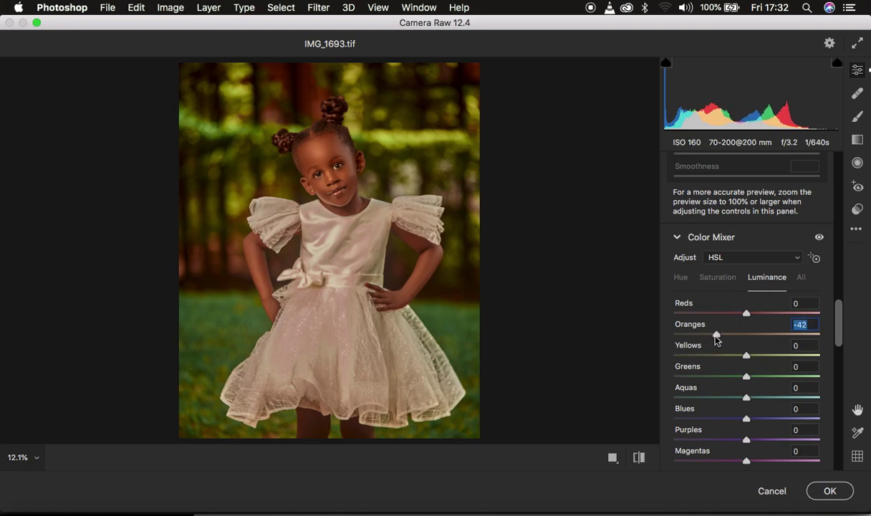
Step: Set the basic tone values to Highlights -22, Whites -16 and Contrast +13
scroll(786, 338, "up", 20)
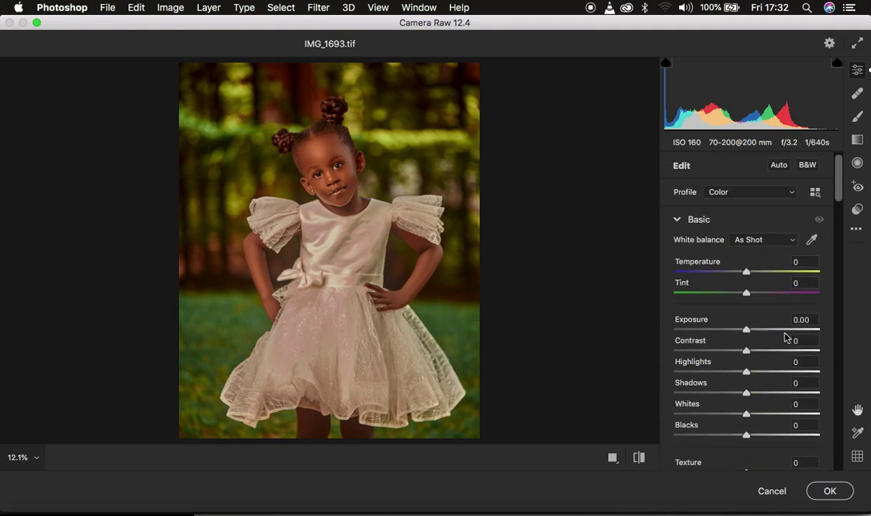
left_click_drag(746, 371, 731, 372)
left_click_drag(740, 414, 736, 418)
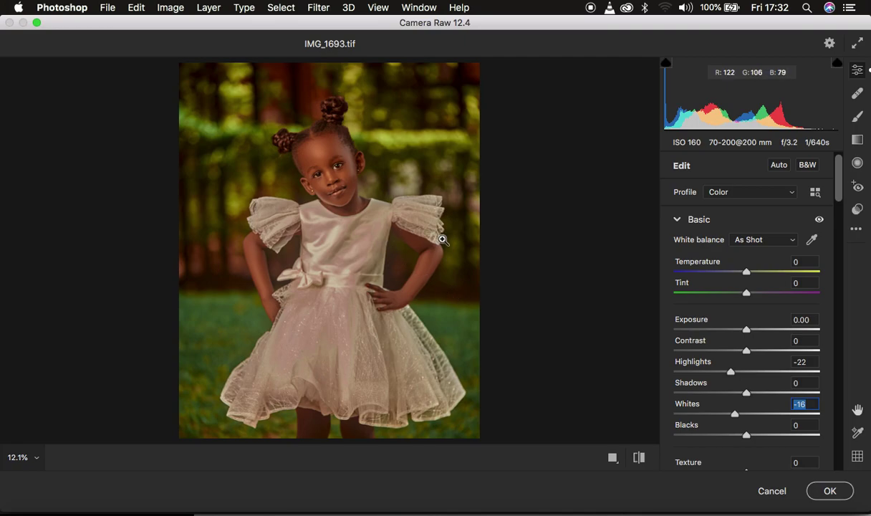
left_click_drag(747, 351, 758, 352)
left_click_drag(640, 457, 639, 459)
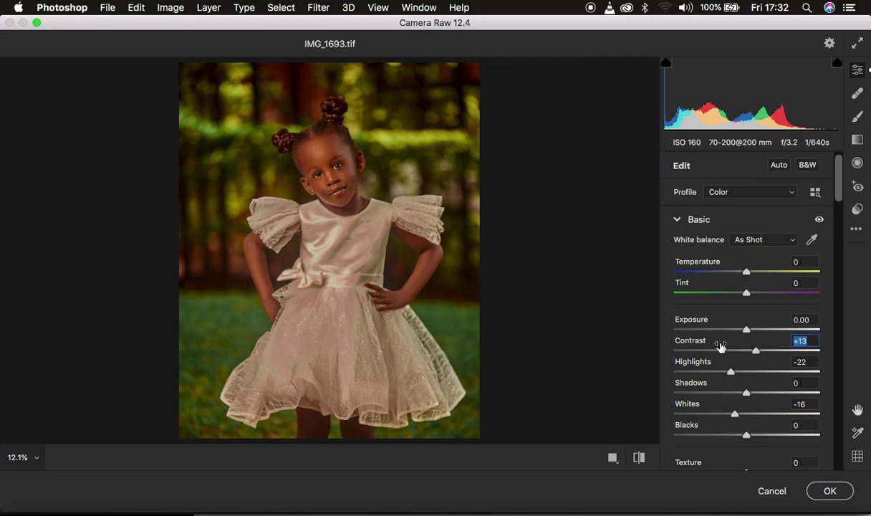
Step: Shift the hue of the background greens towards yellow in the Color Mixer and apply the Camera Raw filter
scroll(765, 387, "down", 5)
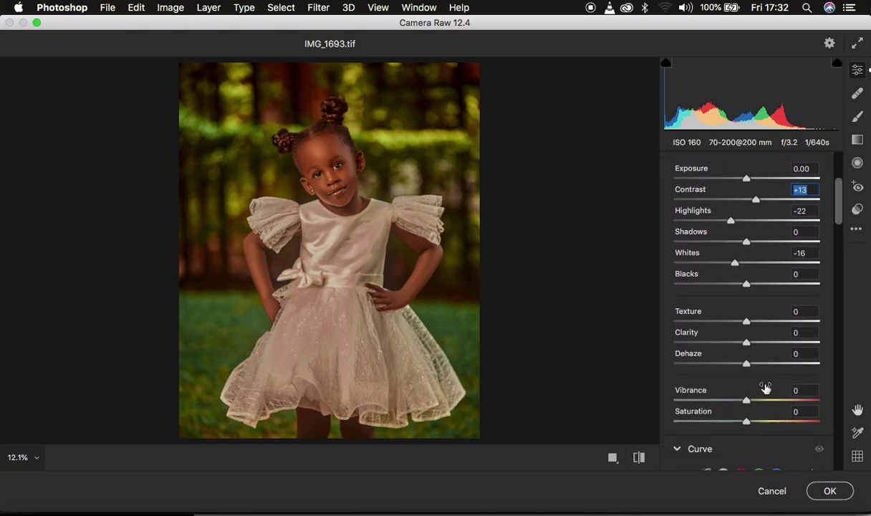
scroll(765, 387, "down", 10)
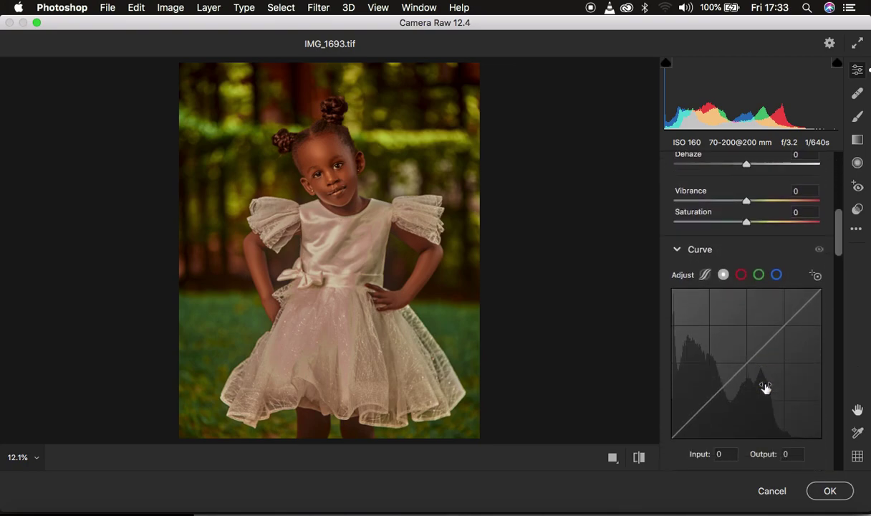
scroll(765, 387, "down", 10)
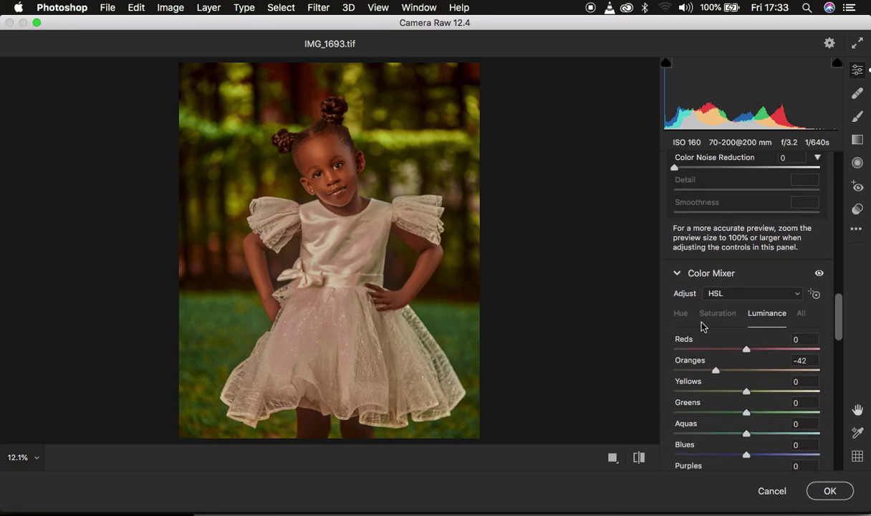
left_click(681, 314)
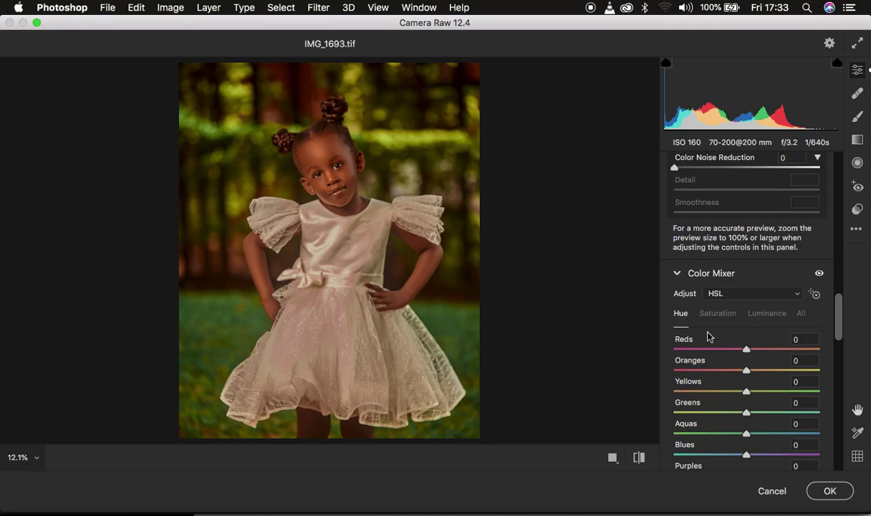
left_click_drag(747, 416, 754, 393)
left_click(825, 491)
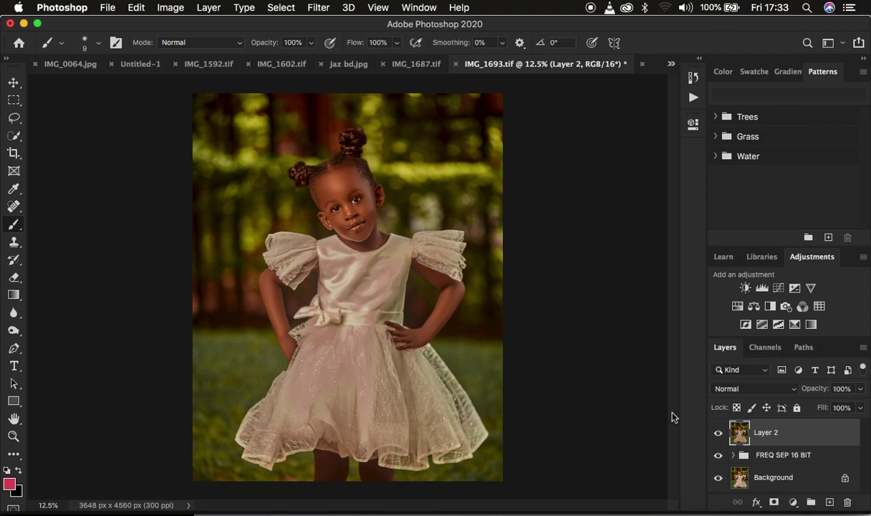
Step: Add a Hue/Saturation adjustment layer above Layer 2 and set the Reds lightness to -26
left_click(793, 503)
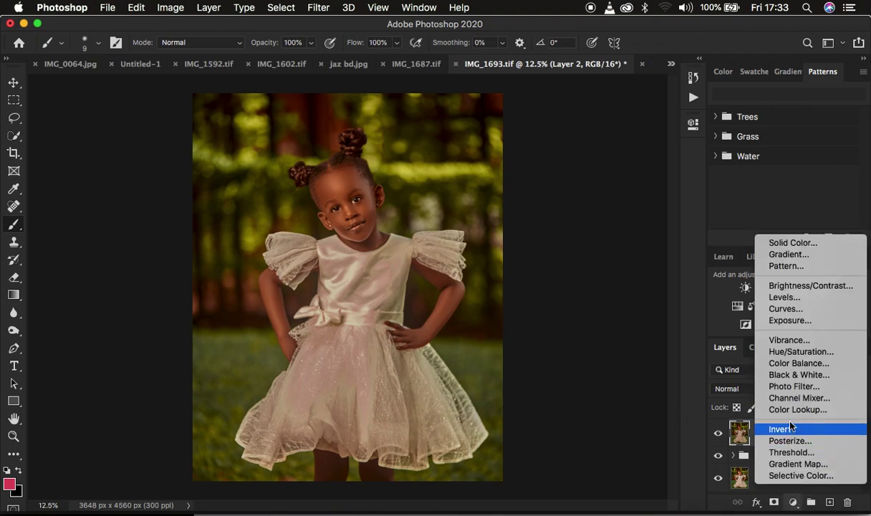
left_click(788, 351)
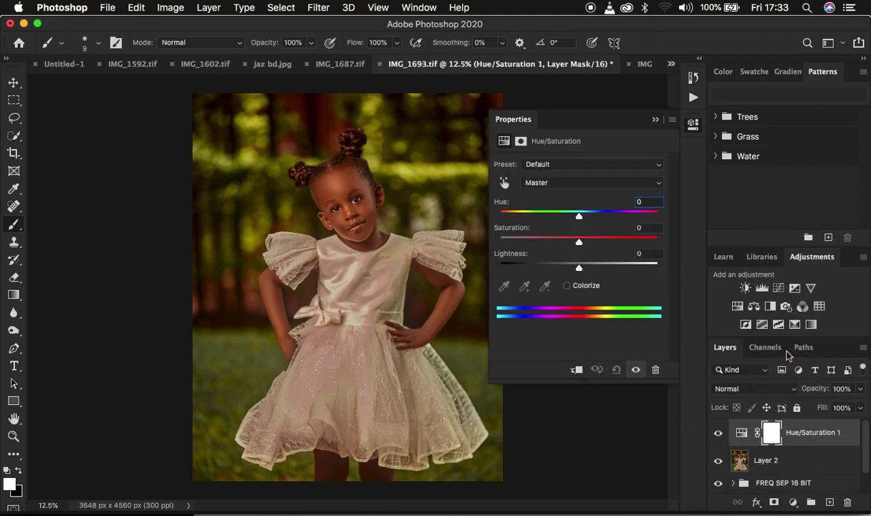
left_click(544, 183)
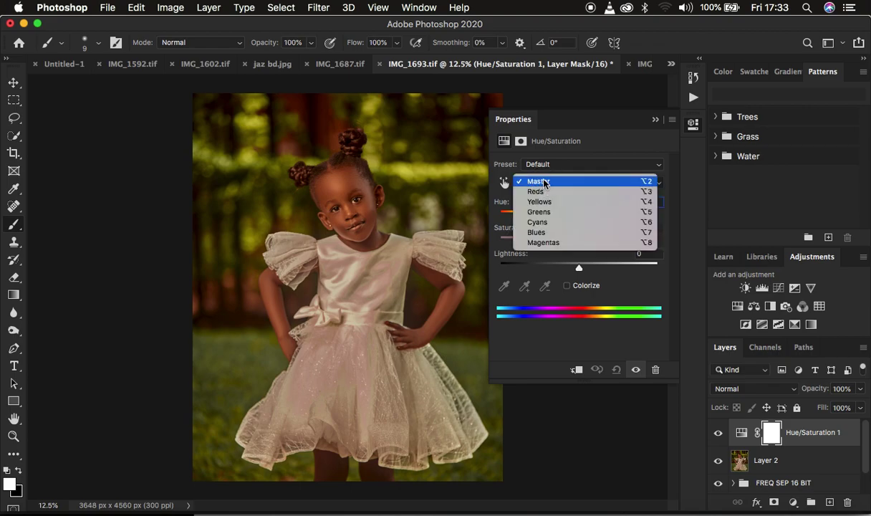
left_click(545, 192)
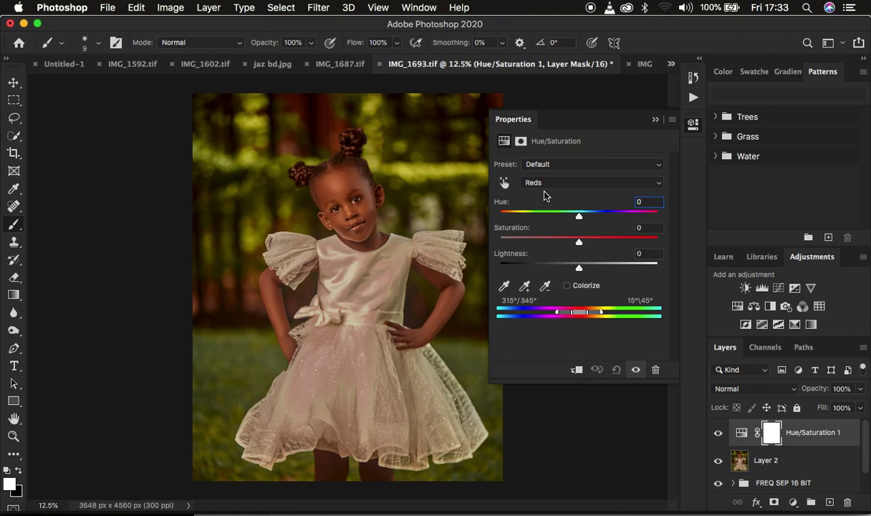
left_click(541, 184)
left_click(545, 188)
left_click_drag(580, 271, 558, 269)
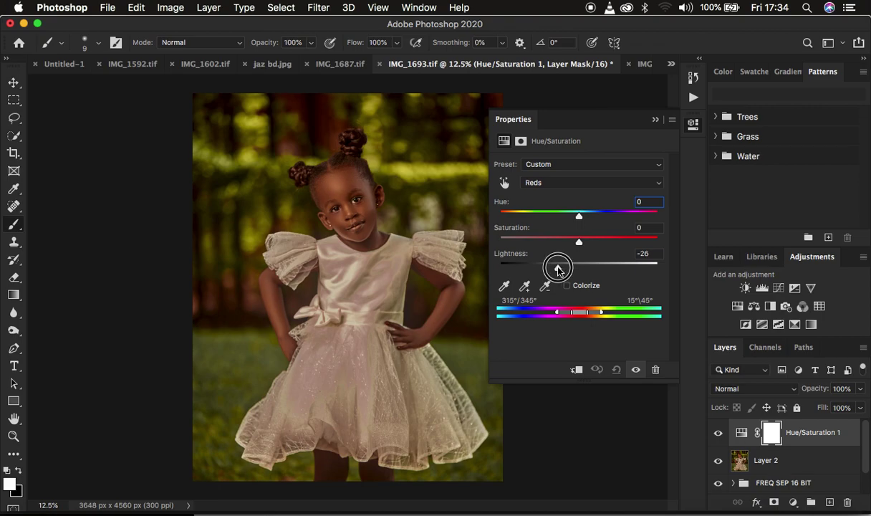
left_click_drag(558, 269, 559, 270)
Step: Set the Yellows in the Hue/Saturation adjustment to Hue -1, Saturation -11 and Lightness -26
left_click(558, 182)
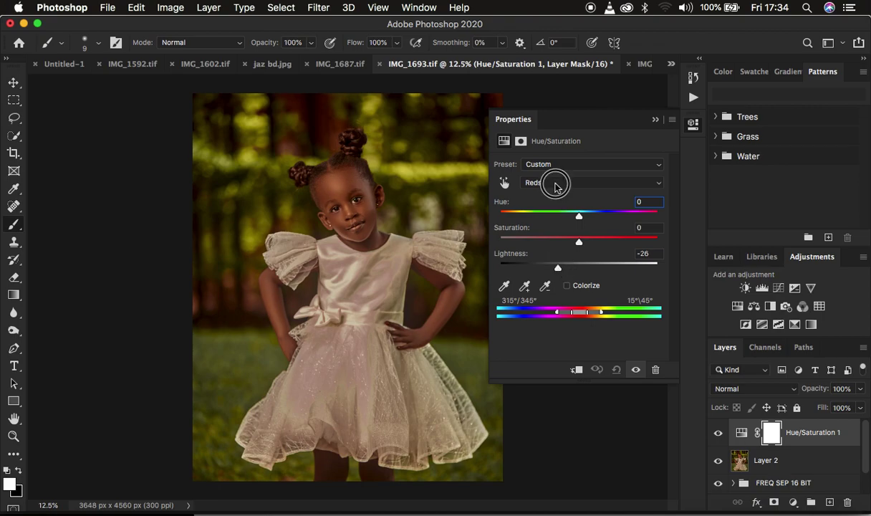
left_click(557, 191)
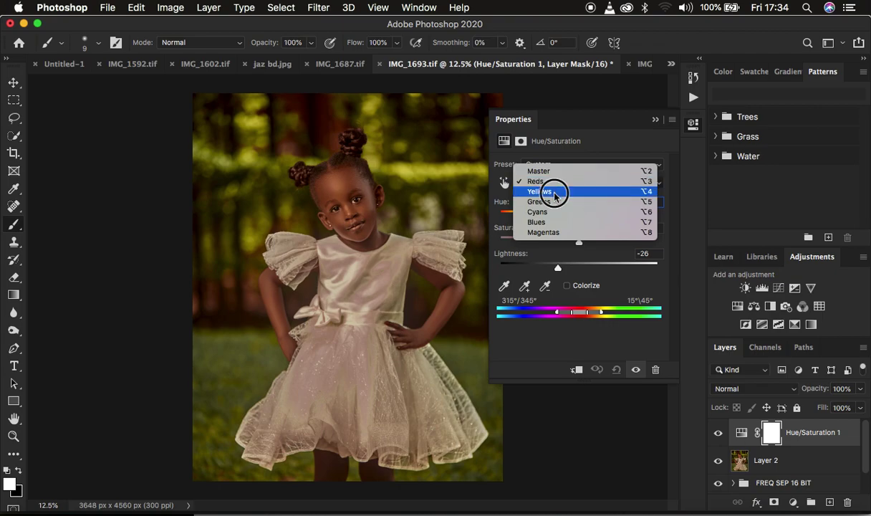
left_click_drag(579, 269, 559, 270)
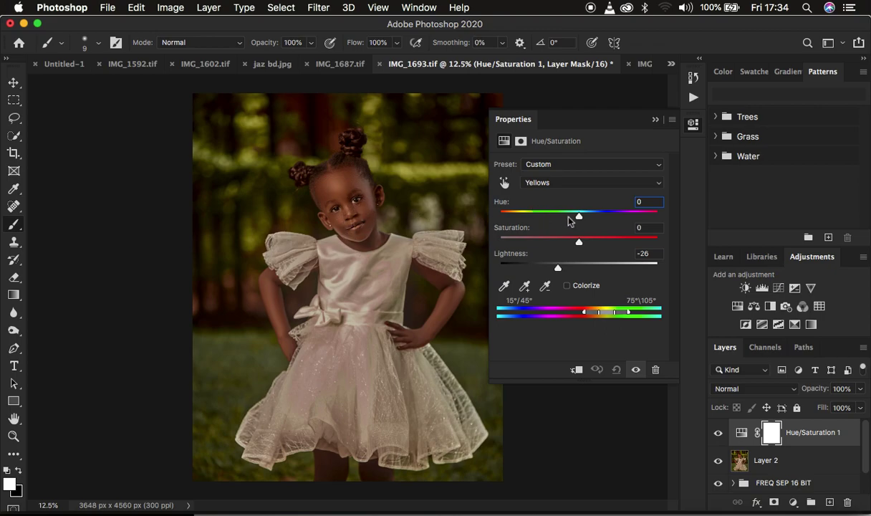
left_click_drag(581, 215, 571, 244)
Step: Add a Selective Color adjustment layer and set Yellow in the Reds to -7%
left_click(793, 503)
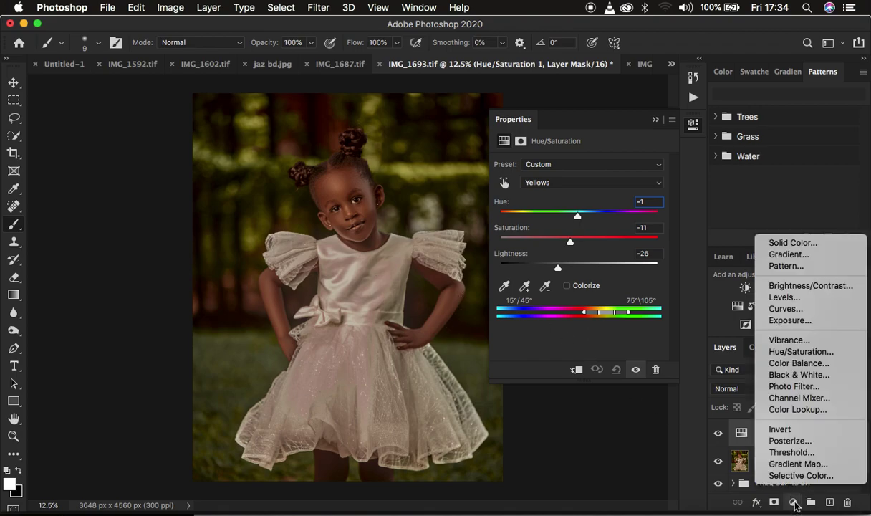
left_click(796, 476)
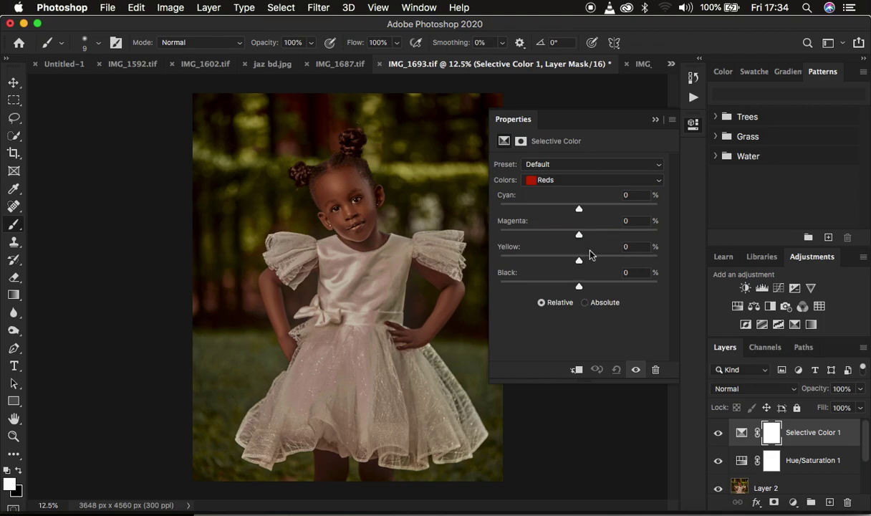
left_click(570, 181)
left_click(570, 181)
left_click_drag(579, 263, 574, 263)
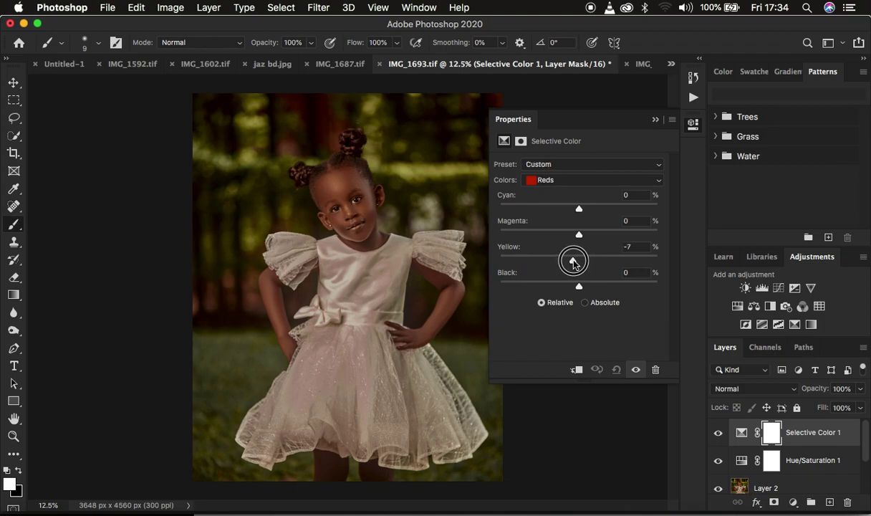
Step: Set Yellow in the Yellows of the Selective Color layer to -7% and compare the photo with and without the layer
left_click(571, 180)
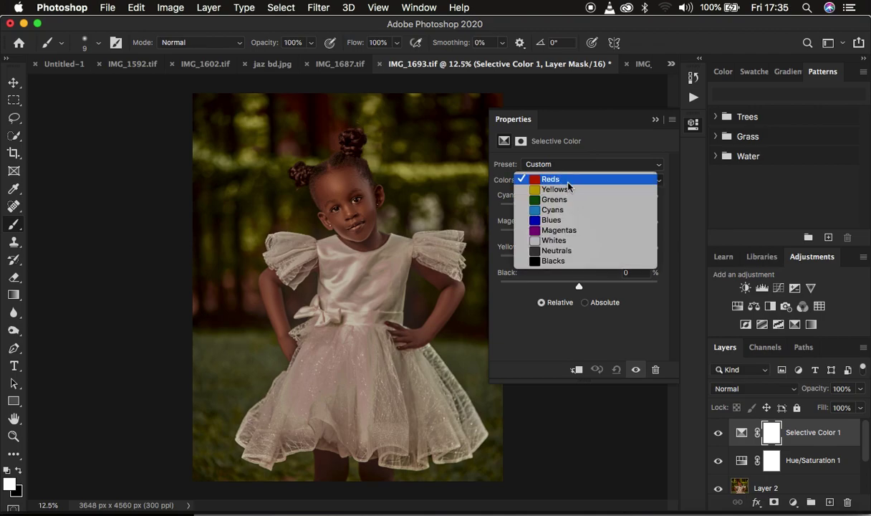
left_click(568, 188)
left_click_drag(576, 262, 574, 263)
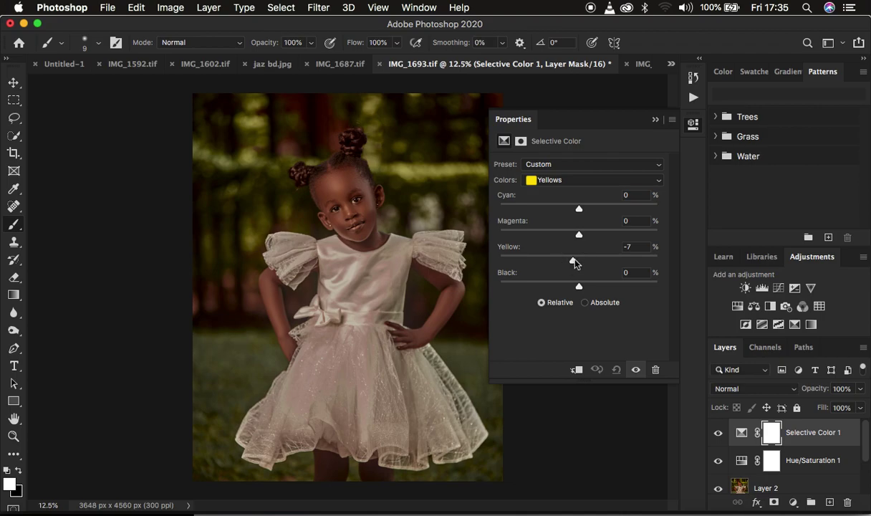
left_click(718, 434)
left_click(718, 434)
left_click(718, 435)
left_click(718, 434)
Step: Set the Blacks of the Selective Color layer to Black +3% and Yellow -2%
left_click(564, 185)
left_click(569, 247)
left_click_drag(582, 287, 582, 287)
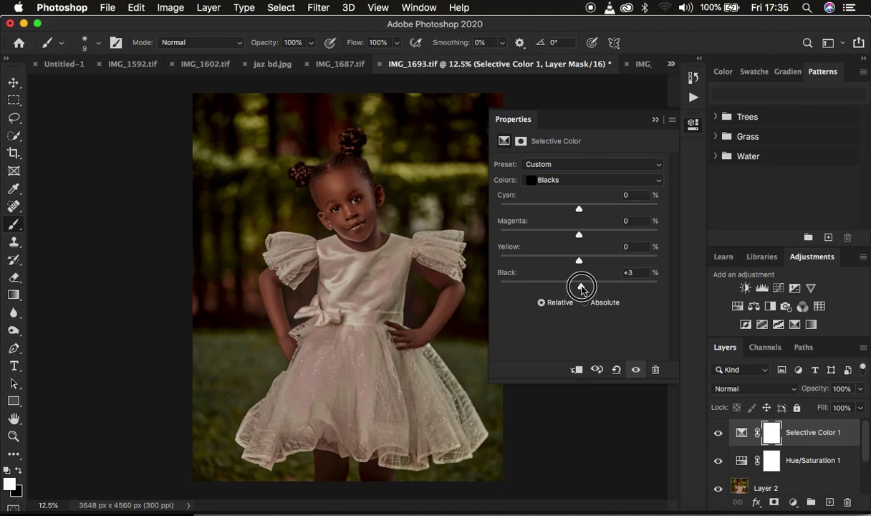
left_click_drag(582, 287, 582, 289)
mouse_move(579, 260)
left_mouse_down()
mouse_move(572, 262)
mouse_move(579, 262)
left_mouse_up()
Step: Set Yellow in the Whites of the Selective Color layer to -100%
left_click(534, 179)
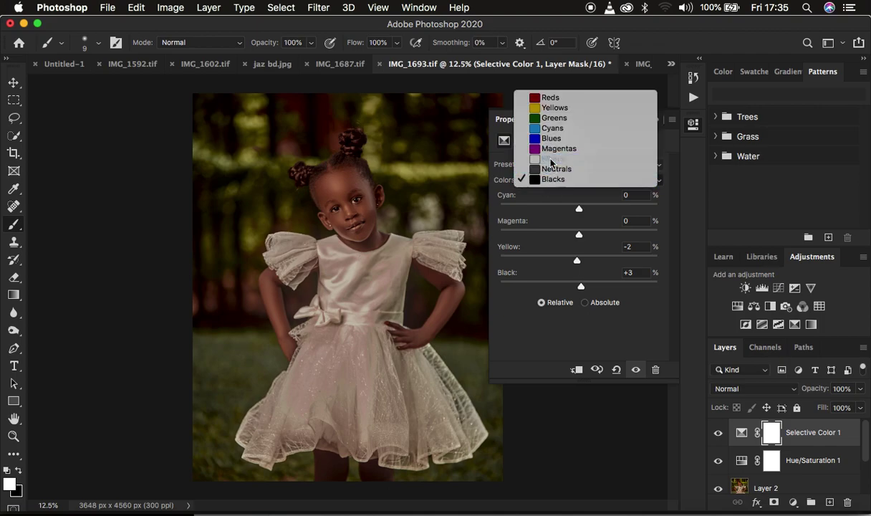
left_click(555, 159)
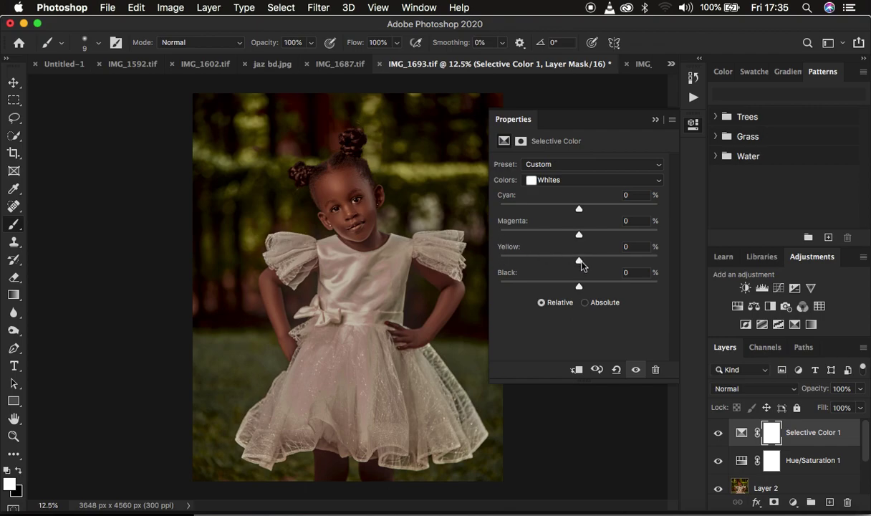
left_click_drag(580, 264, 485, 257)
Step: Add a second Selective Color adjustment layer, reduce Yellow in its Whites to the minimum, and collapse the adjustment's properties
left_click(793, 502)
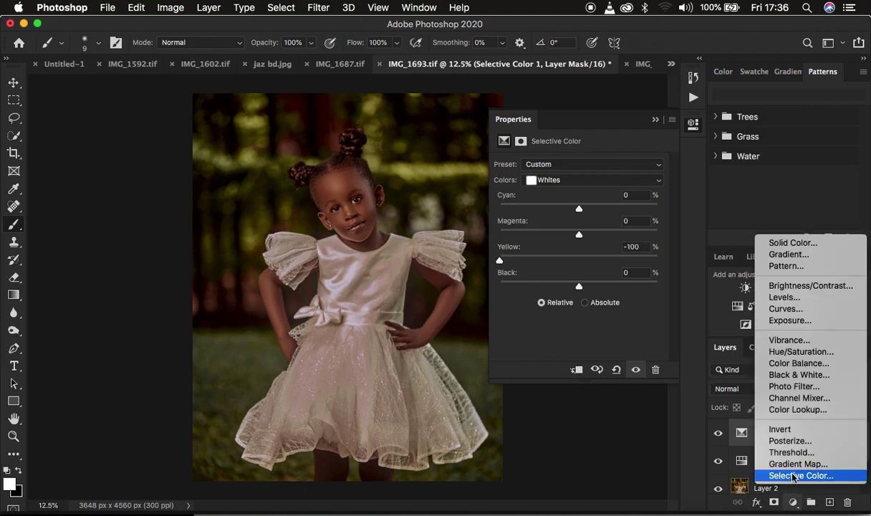
left_click(793, 476)
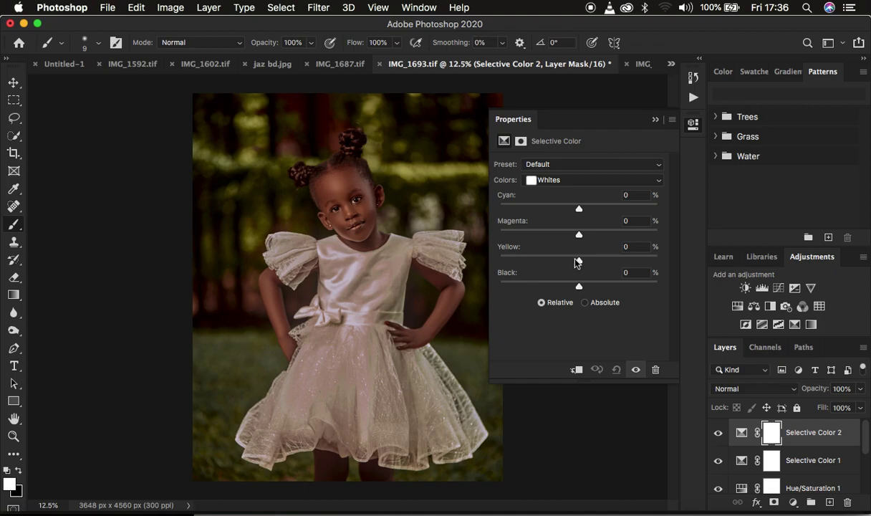
left_click_drag(579, 262, 474, 250)
left_click(655, 119)
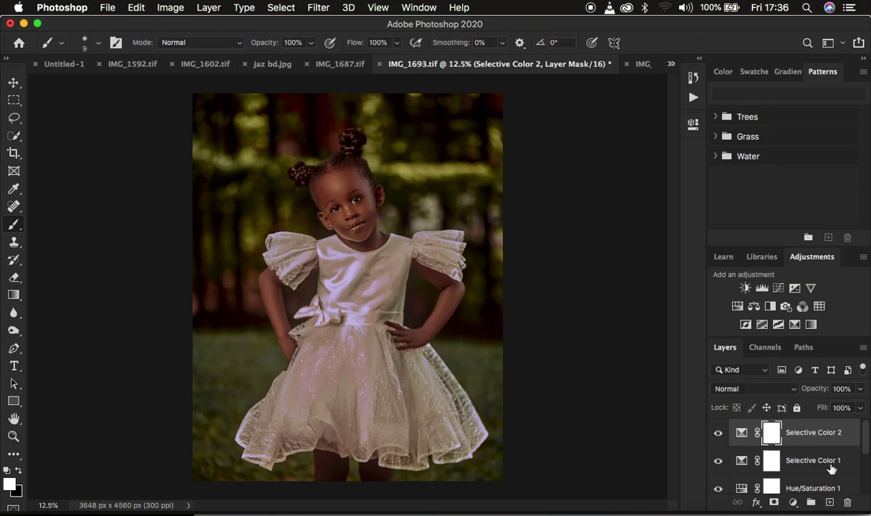
Step: Group the two Selective Color layers with Hue/Saturation 1, and compare the photo with and without the group
scroll(831, 467, "down", 5)
scroll(831, 467, "up", 5)
key("Delete")
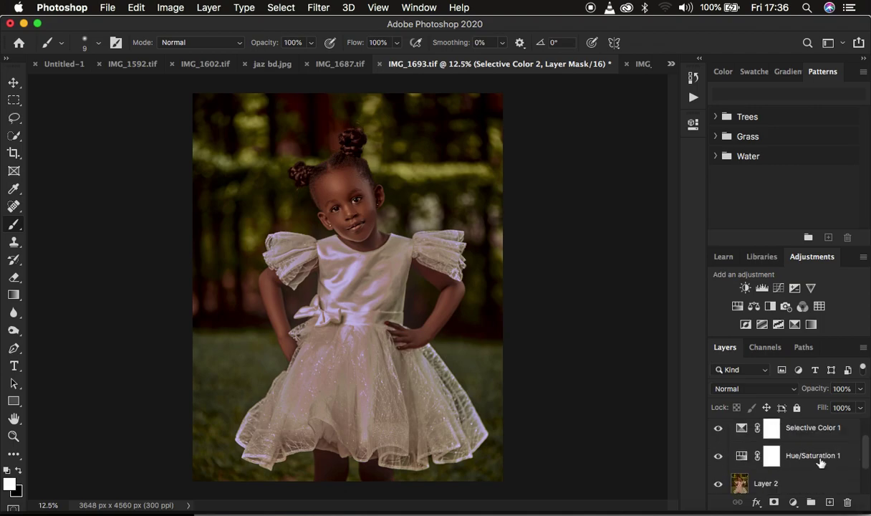
left_click(821, 463, "shift")
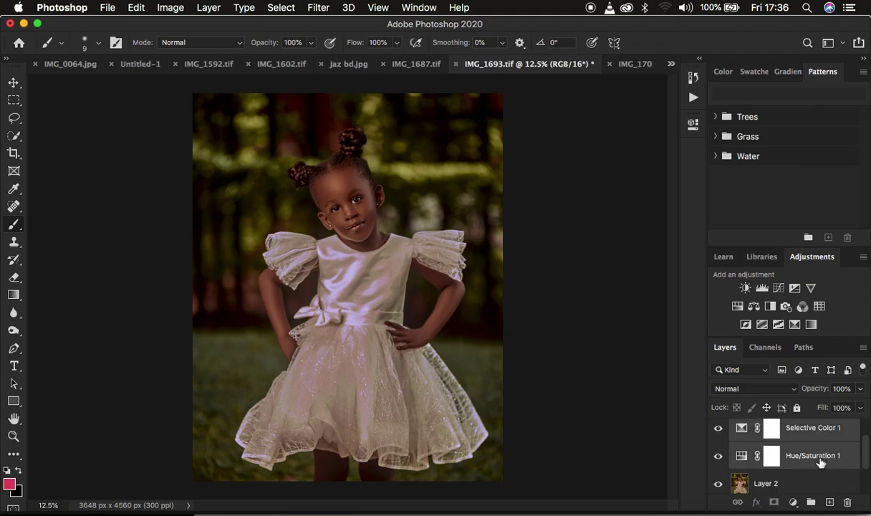
key("super+g")
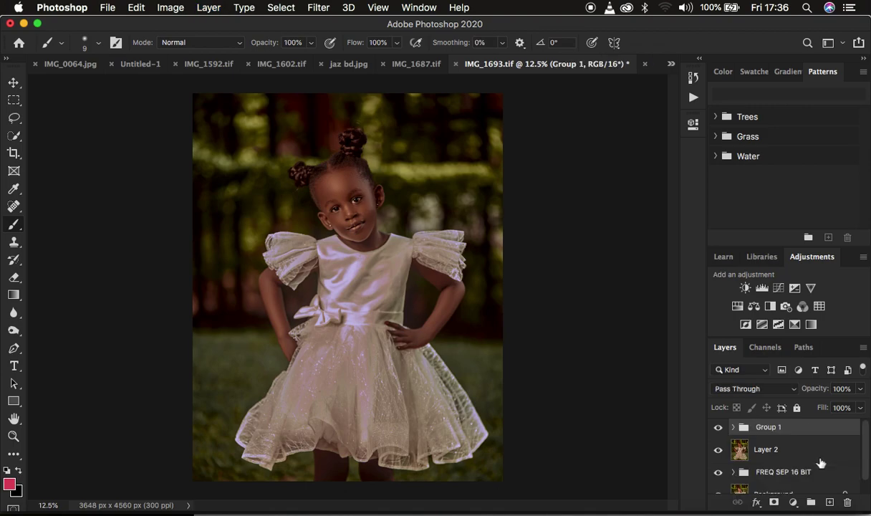
left_click(719, 430)
left_click(719, 430)
left_click(718, 430)
left_click(719, 430)
Step: Add a Hue/Saturation adjustment layer above Group 1 with Saturation at -82, and invert its mask to black
left_click(793, 504)
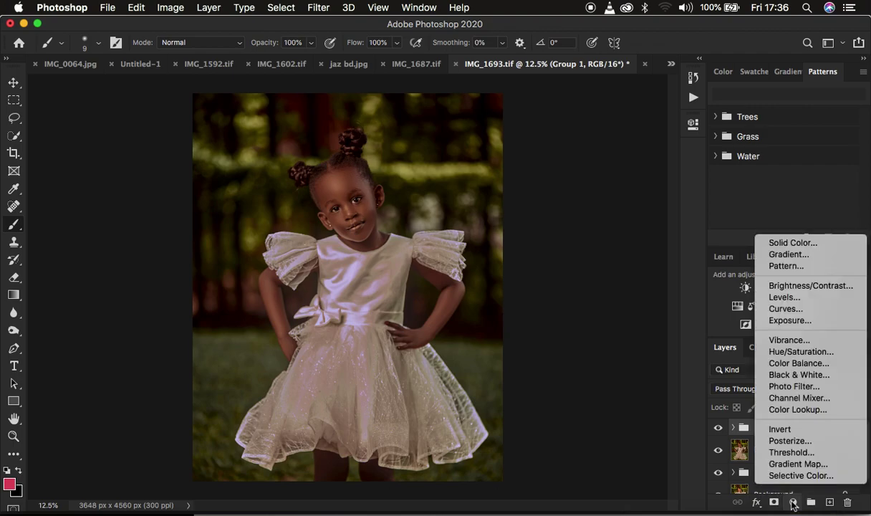
left_click(789, 352)
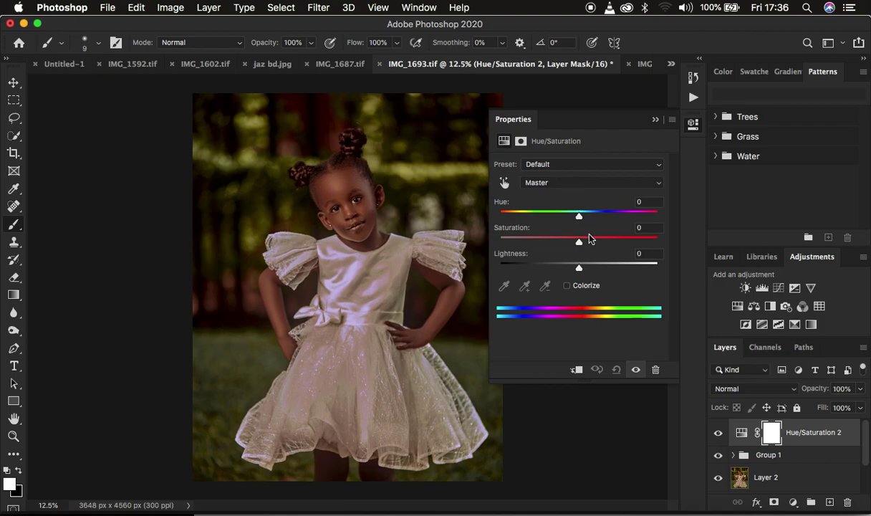
left_click(578, 244)
left_click_drag(578, 244, 517, 242)
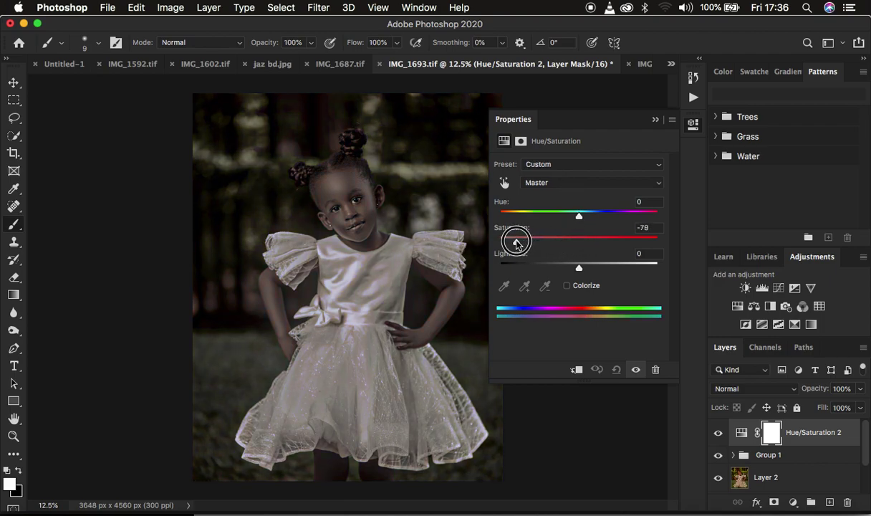
left_click_drag(516, 243, 514, 244)
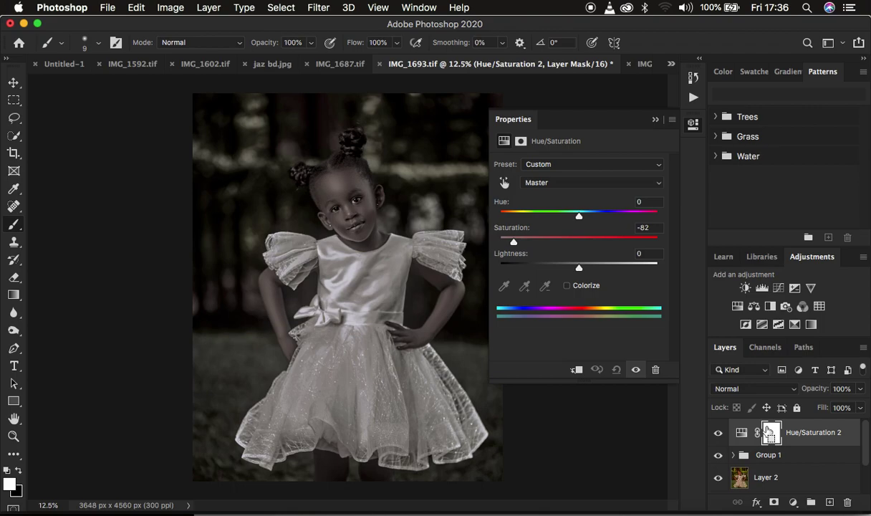
key("super+i")
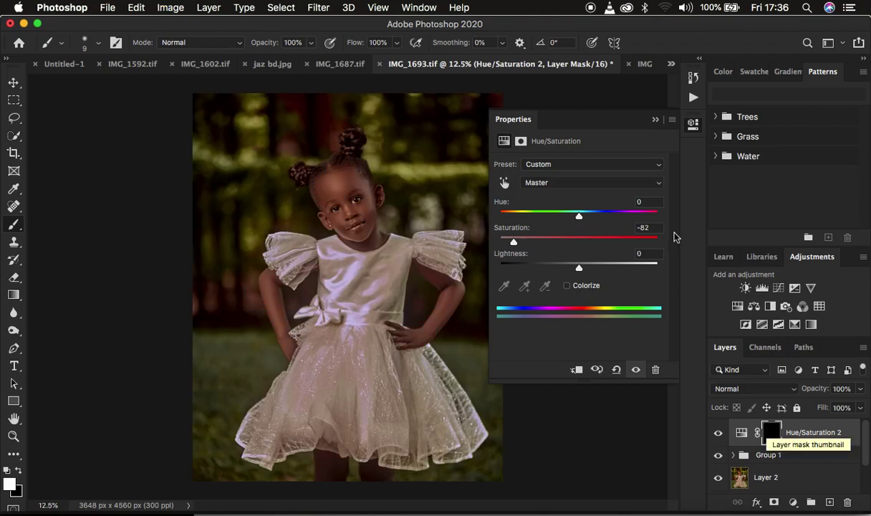
left_click(655, 119)
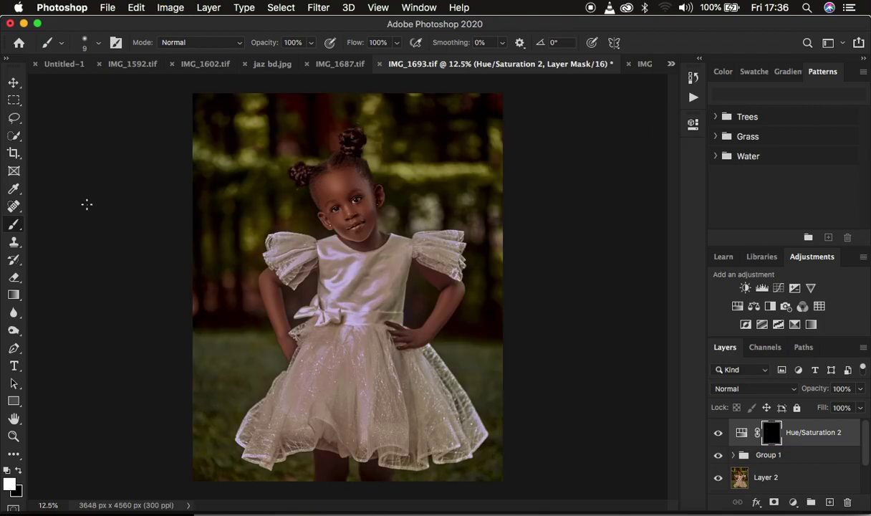
Step: Choose the Brush tool with white as the foreground color and black as the background color for painting on the mask
right_click(14, 225)
left_click(54, 223)
left_click(97, 43)
left_click(92, 38)
left_click(7, 471)
left_click(8, 470)
left_click(20, 471)
left_click(20, 472)
Step: Paint white over both of the girl's eyes on the Hue/Saturation 2 mask with a size 20 brush to desaturate them
key("super+plus")
key("super+plus")
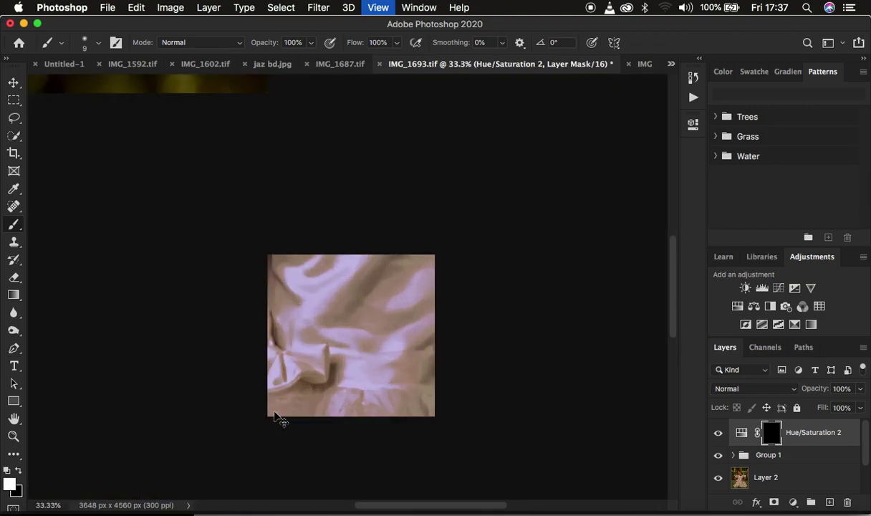
key("super+plus")
key("super+plus")
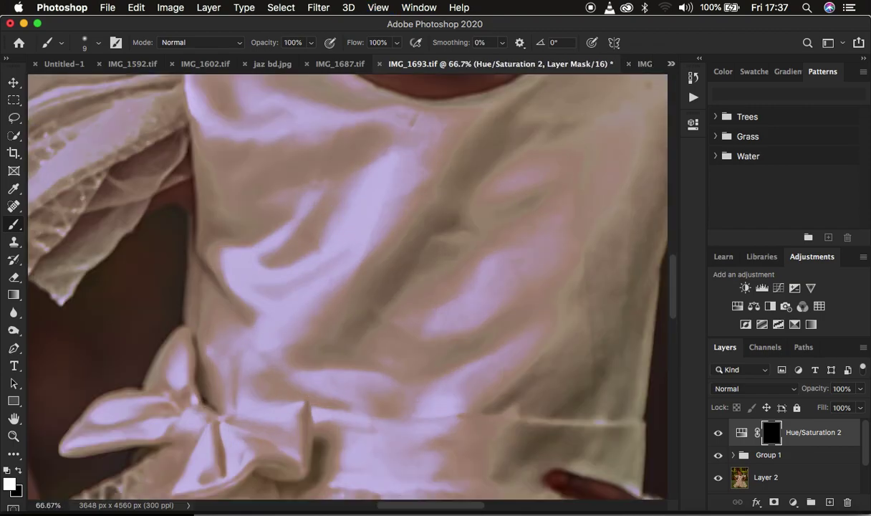
scroll(348, 287, "up", 10)
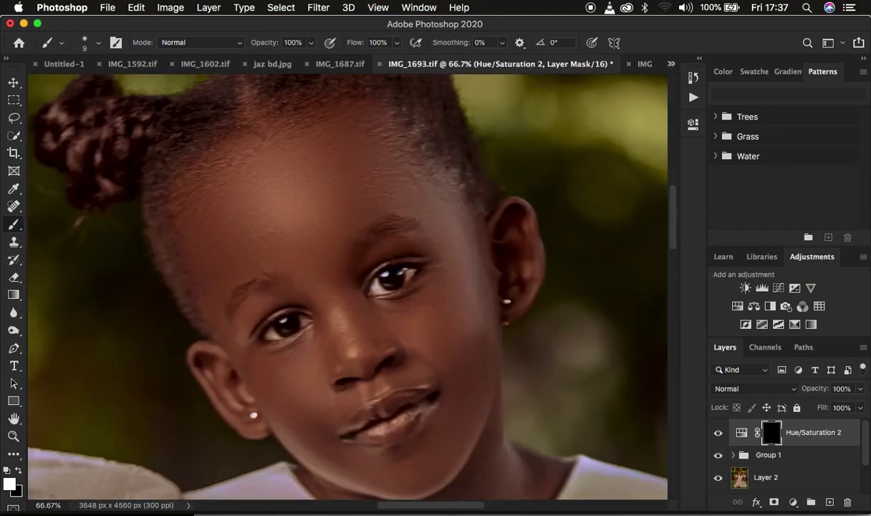
key("bracketright")
key("bracketright")
mouse_move(375, 285)
left_mouse_down()
mouse_move(405, 271)
mouse_move(387, 280)
mouse_move(399, 275)
left_mouse_up()
mouse_move(258, 316)
left_mouse_down()
mouse_move(269, 335)
mouse_move(278, 336)
mouse_move(305, 321)
mouse_move(290, 319)
mouse_move(300, 320)
mouse_move(270, 334)
mouse_move(301, 317)
left_mouse_up()
Step: Group the Hue/Saturation 2 layer with Group 1, and compare the whole photo with and without the new group
key("super+minus")
key("super+minus")
key("super+minus")
key("super+minus")
key("super+minus")
key("super+minus")
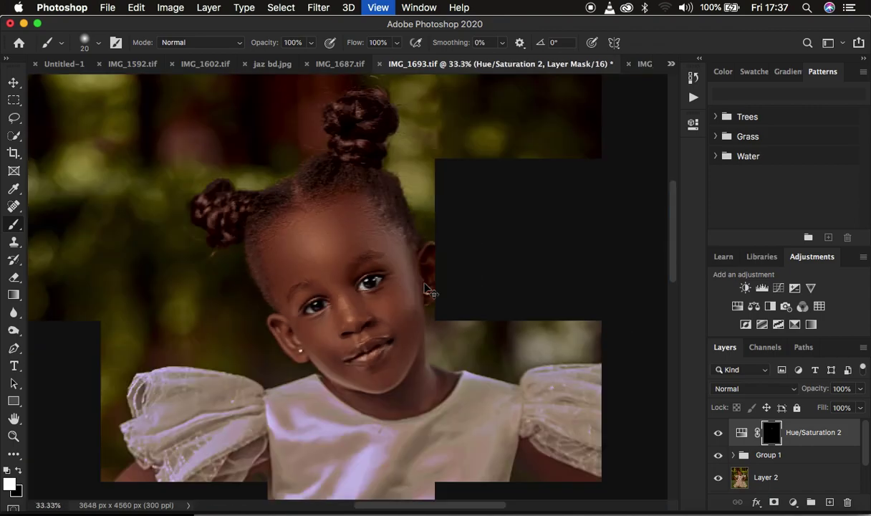
key("super+plus")
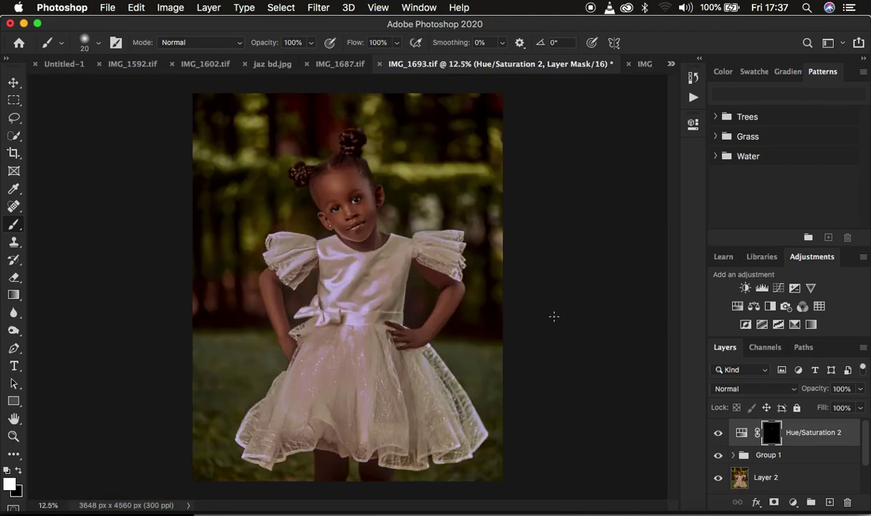
left_click(807, 455, "shift")
key("super+g")
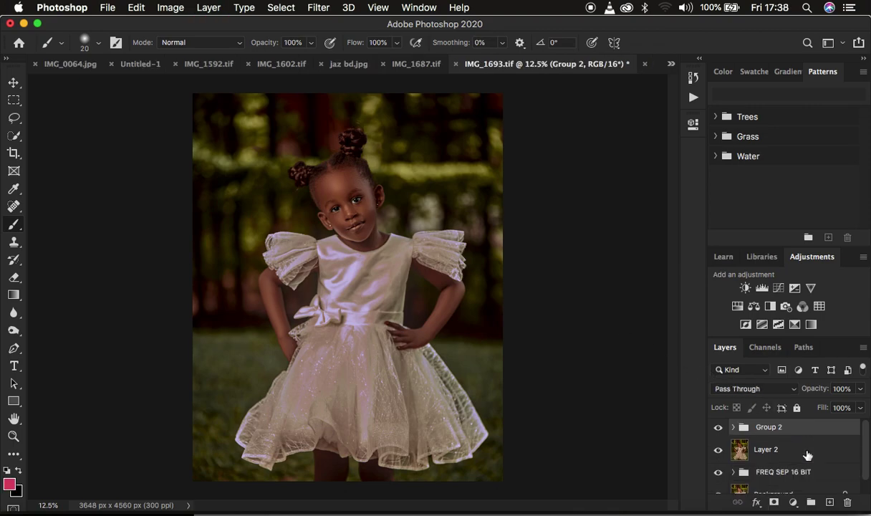
left_click(718, 428)
left_click(718, 428)
left_click(718, 428)
left_click(718, 428)
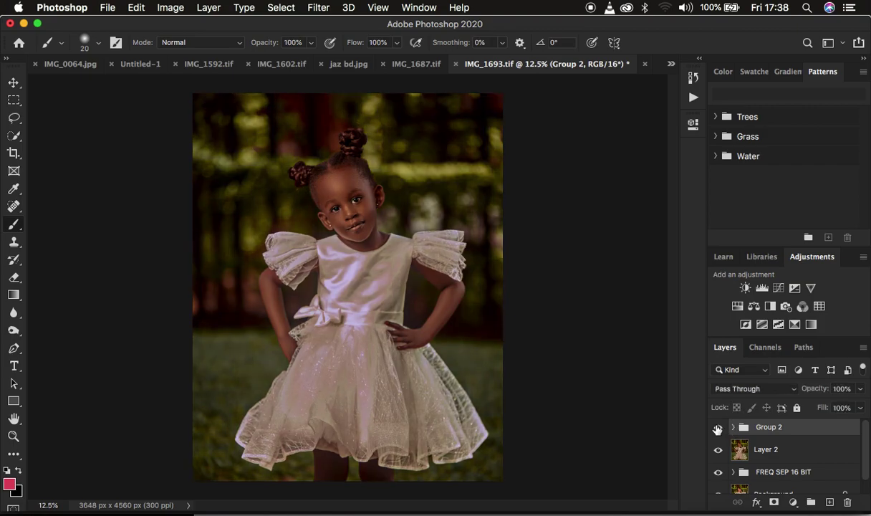